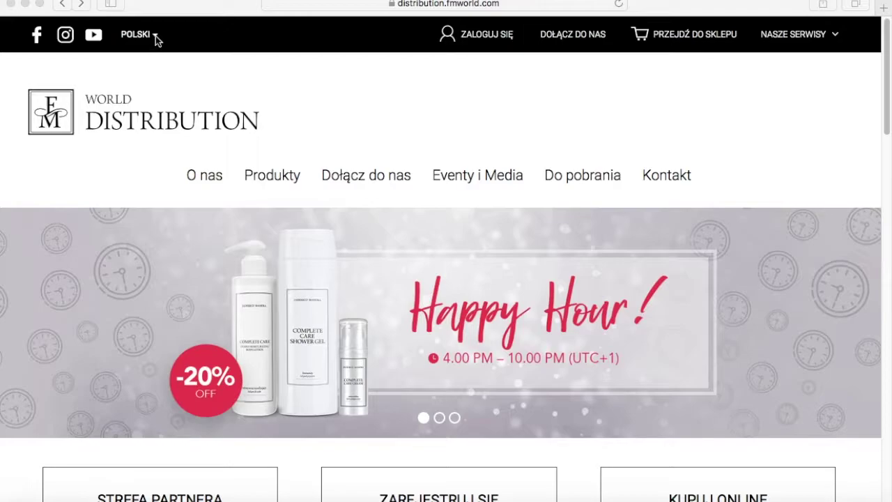
Switch the FM World Distribution homepage language from POLSKI to French.
{"action": "left_click", "coordinate": [156, 35]}
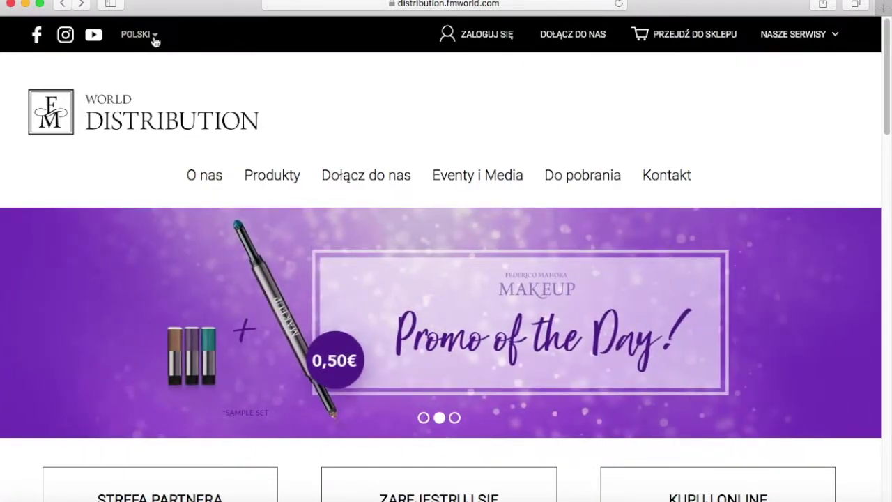
{"action": "left_click", "coordinate": [155, 36]}
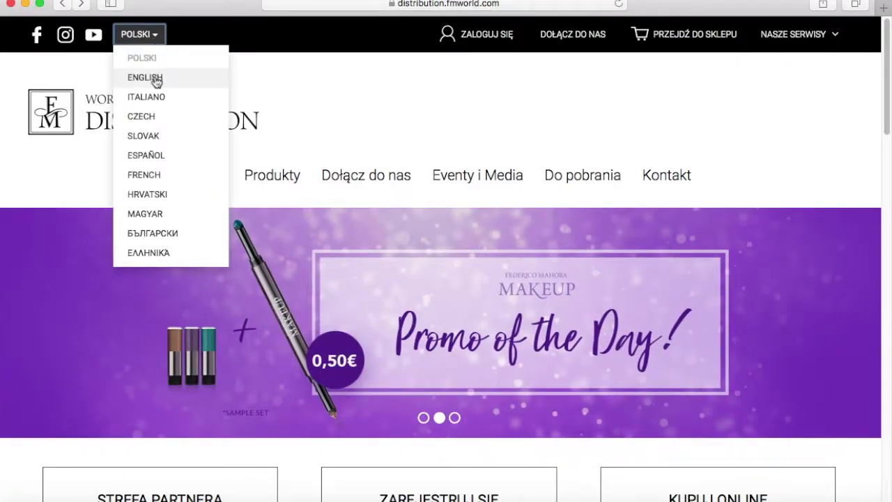
{"action": "left_click", "coordinate": [151, 179]}
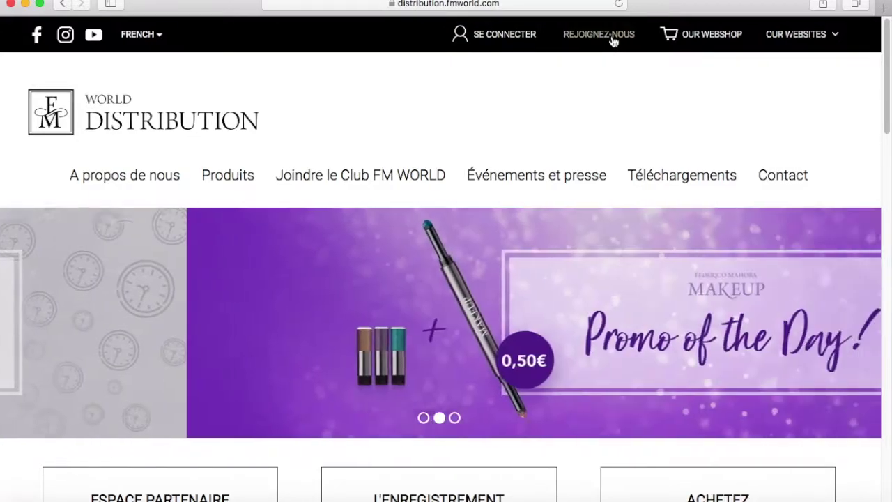
Open the REJOIGNEZ-NOUS registration page in a new tab and set it to FR.
{"action": "left_click", "coordinate": [613, 36]}
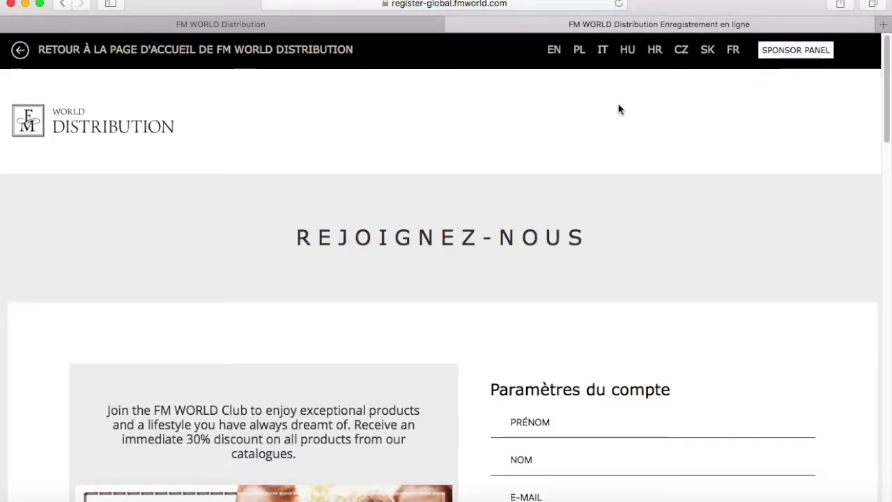
{"action": "left_click", "coordinate": [734, 52]}
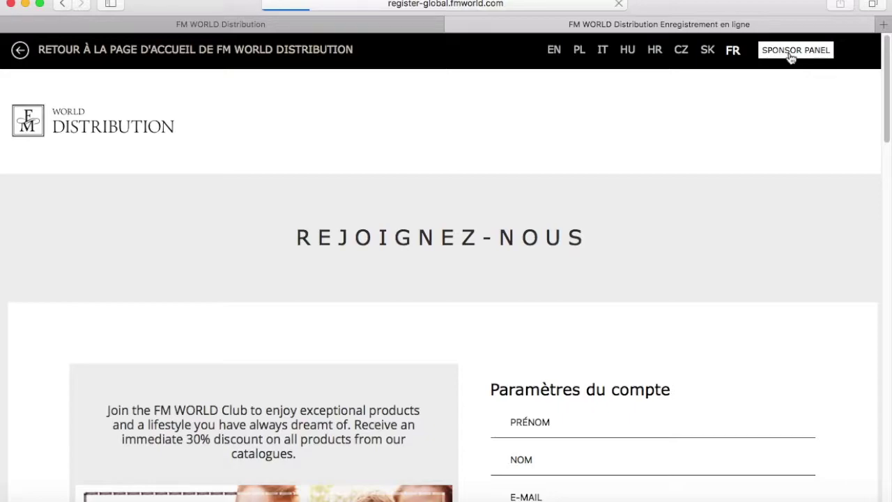
{"action": "left_click_drag", "start_coordinate": [888, 75], "coordinate": [886, 148]}
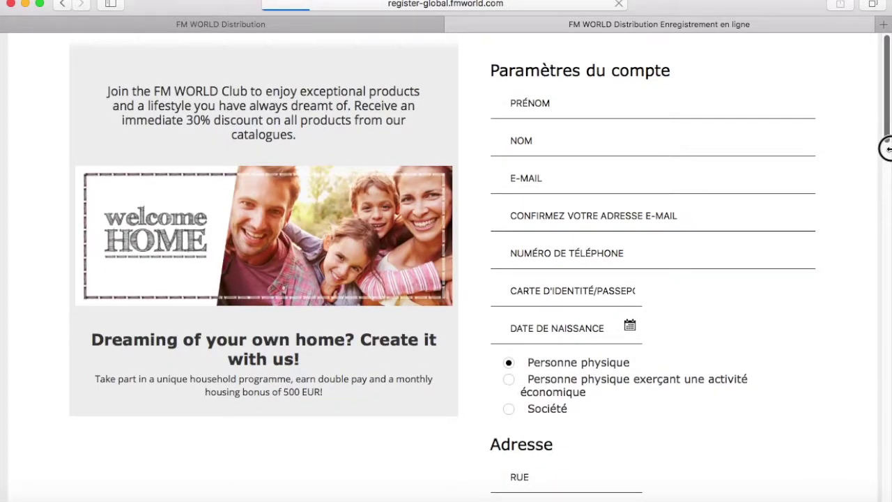
{"action": "left_click_drag", "start_coordinate": [886, 148], "coordinate": [886, 149]}
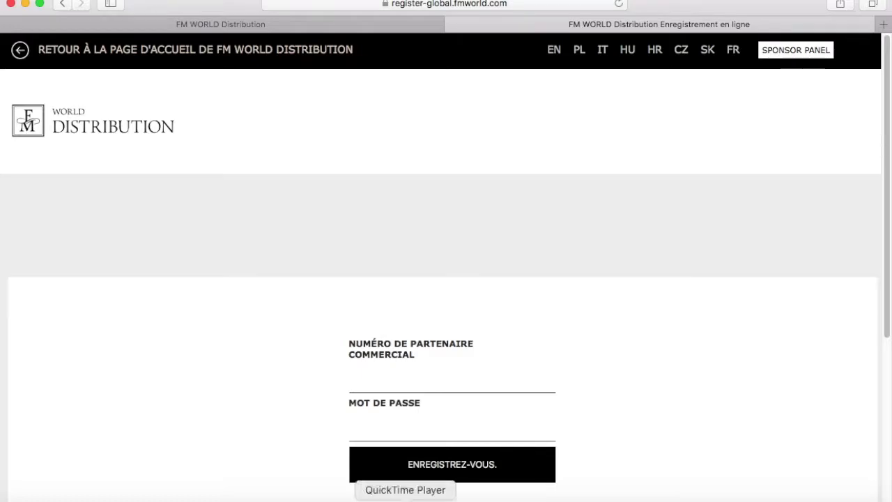
Sign in to the sponsor panel with the sponsor's partner number and account password.
{"action": "left_click", "coordinate": [406, 380]}
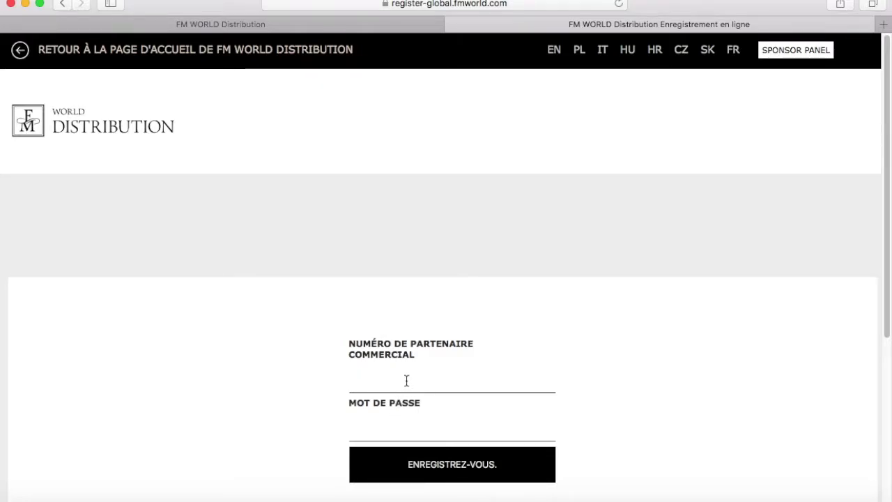
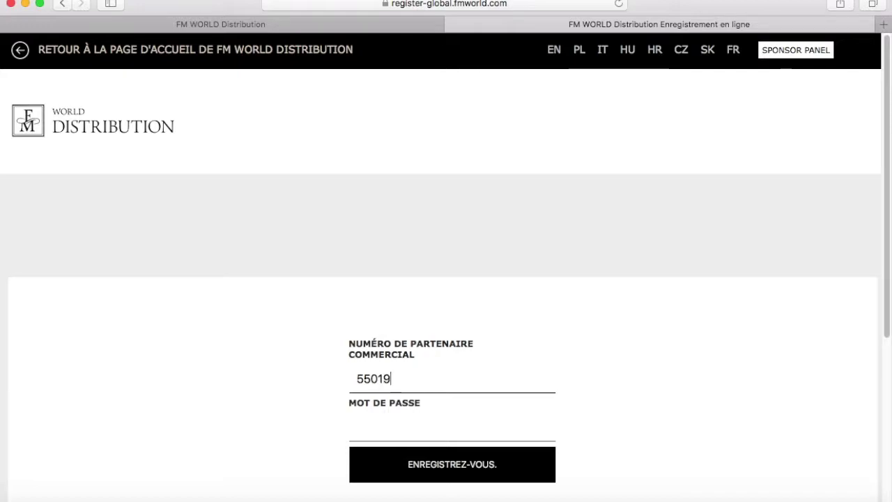
{"action": "left_click", "coordinate": [394, 437]}
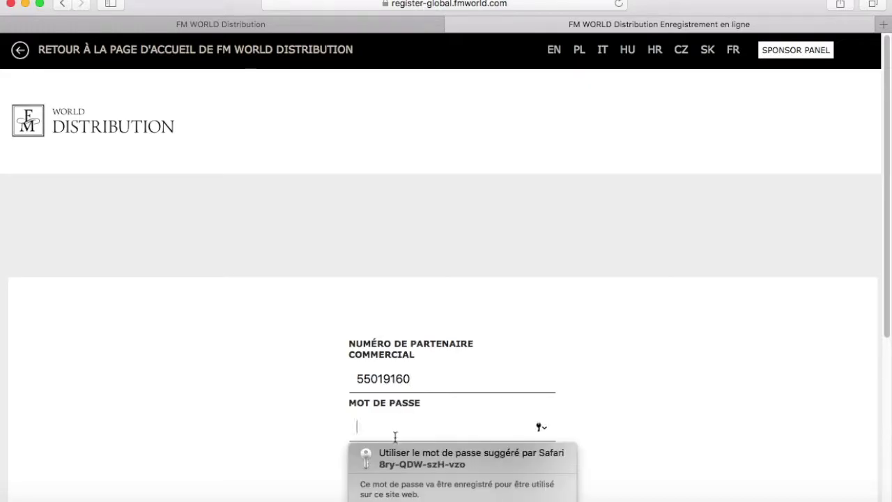
{"action": "type", "text": "••••••"}
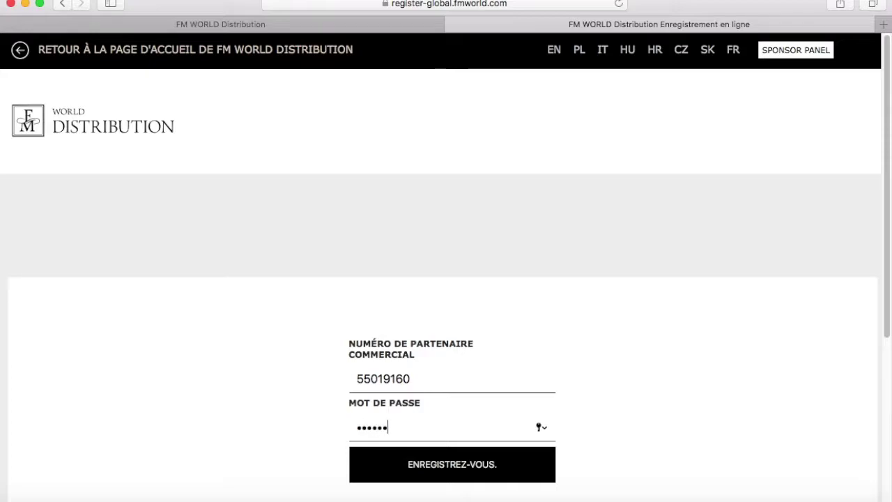
{"action": "type", "text": "••••••••••"}
{"action": "left_click", "coordinate": [410, 465]}
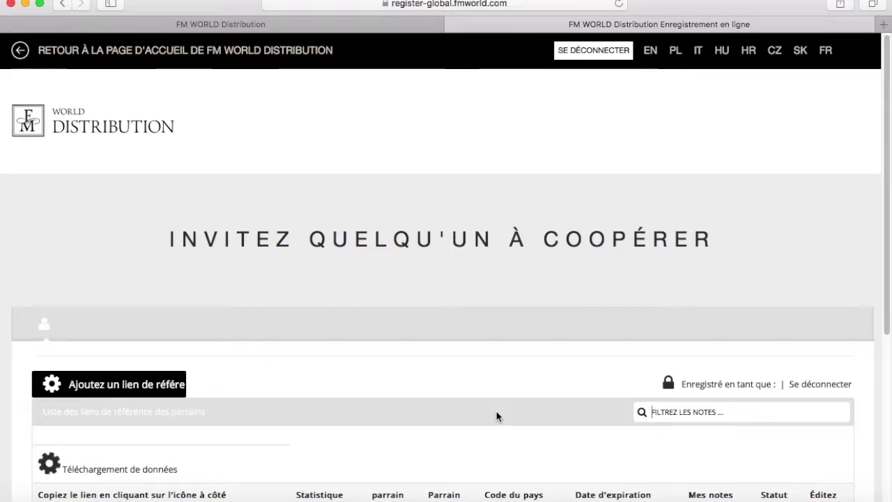
Scroll down to the empty referral-links table showing 'Manque de données'.
{"action": "scroll", "coordinate": [496, 413], "scroll_direction": "down", "scroll_amount": 1}
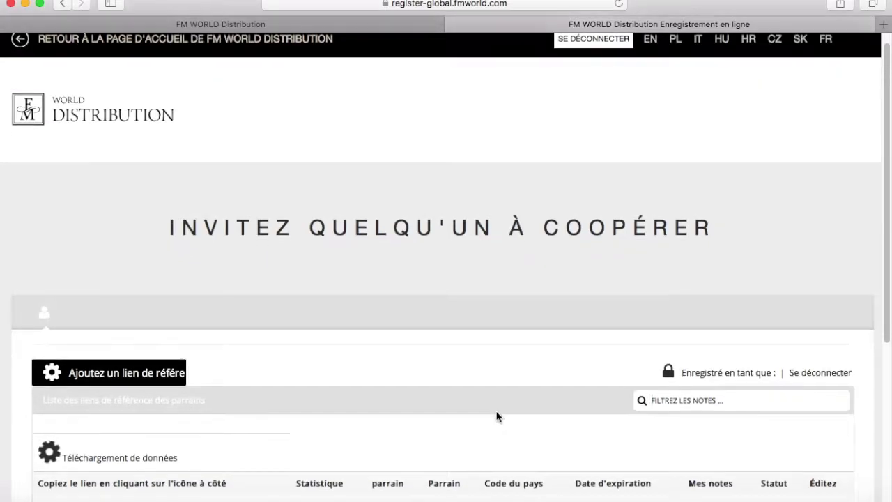
{"action": "scroll", "coordinate": [497, 416], "scroll_direction": "down", "scroll_amount": 5}
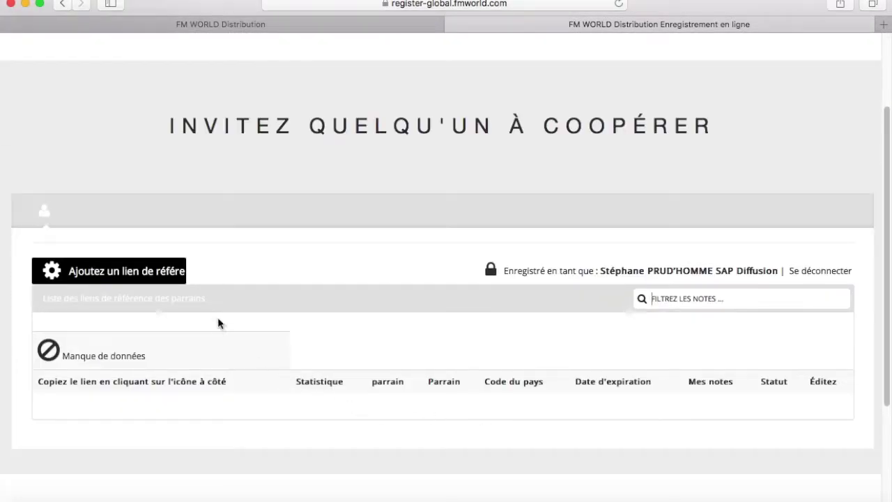
Start a new referral link and enter the sponsor's partner number in the PARRAIN field.
{"action": "left_click", "coordinate": [89, 275]}
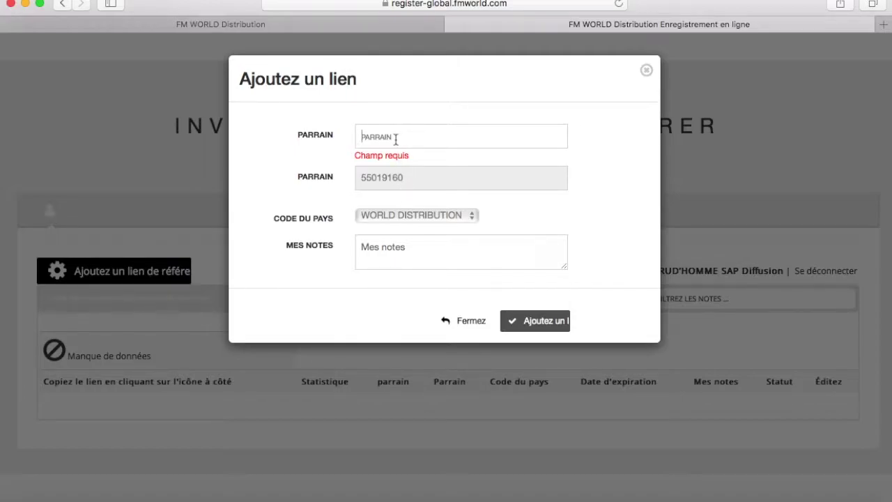
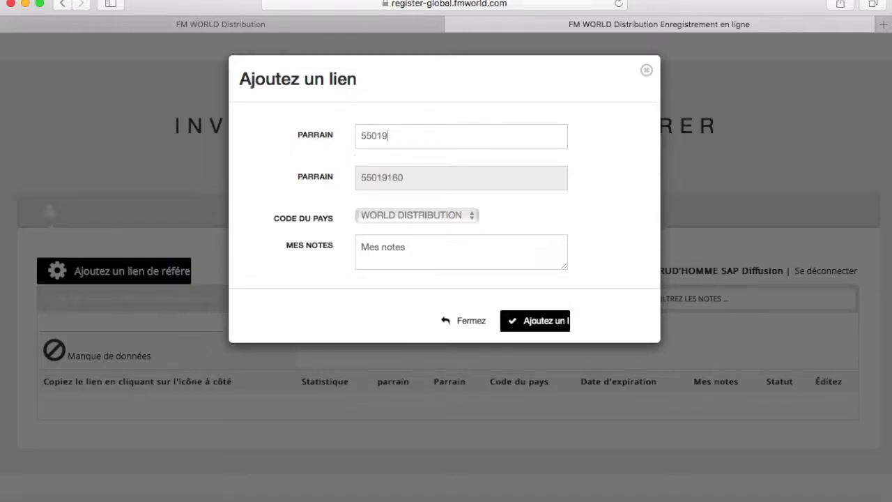
Keep WORLD DISTRIBUTION as the country code for the new permanent referral link.
{"action": "left_click", "coordinate": [472, 220]}
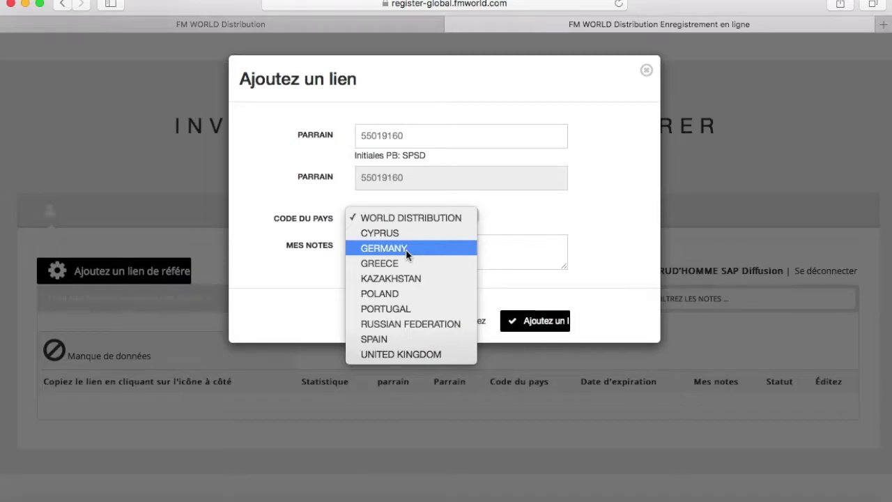
{"action": "left_click", "coordinate": [438, 220]}
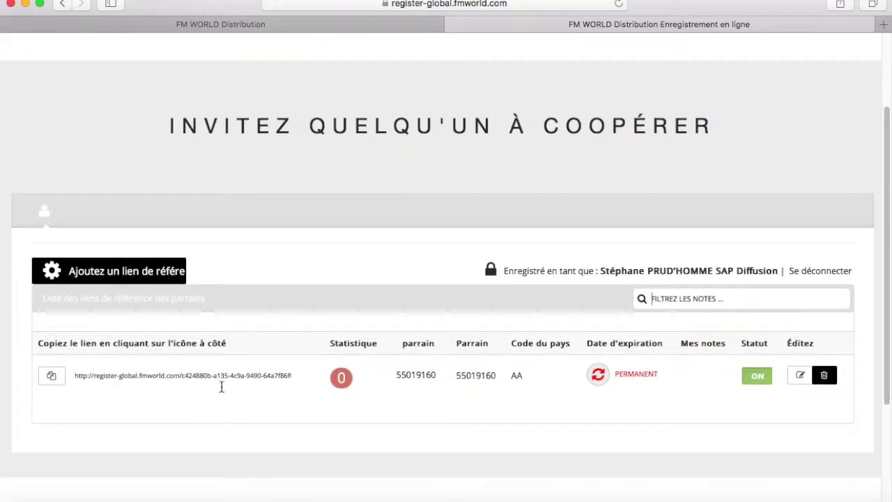
Copy the new referral link's full URL to the clipboard with Copier.
{"action": "left_click", "coordinate": [50, 379]}
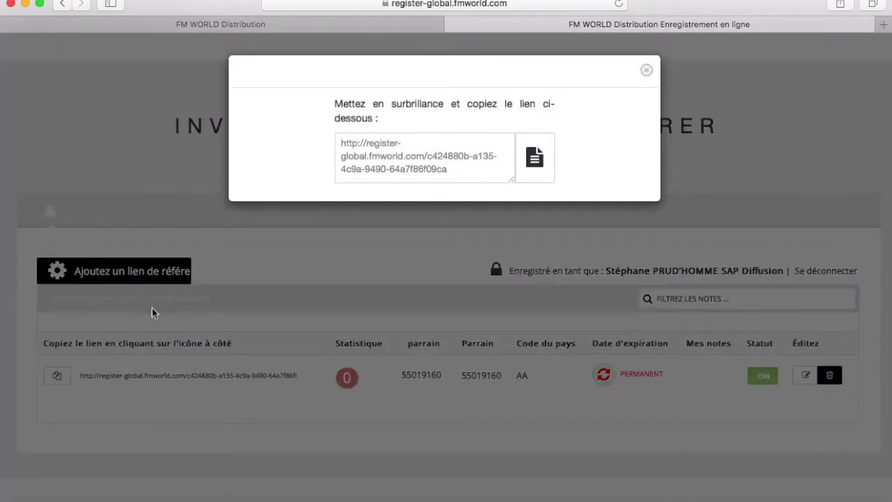
{"action": "left_click_drag", "start_coordinate": [456, 169], "coordinate": [337, 140]}
{"action": "right_click", "coordinate": [363, 142]}
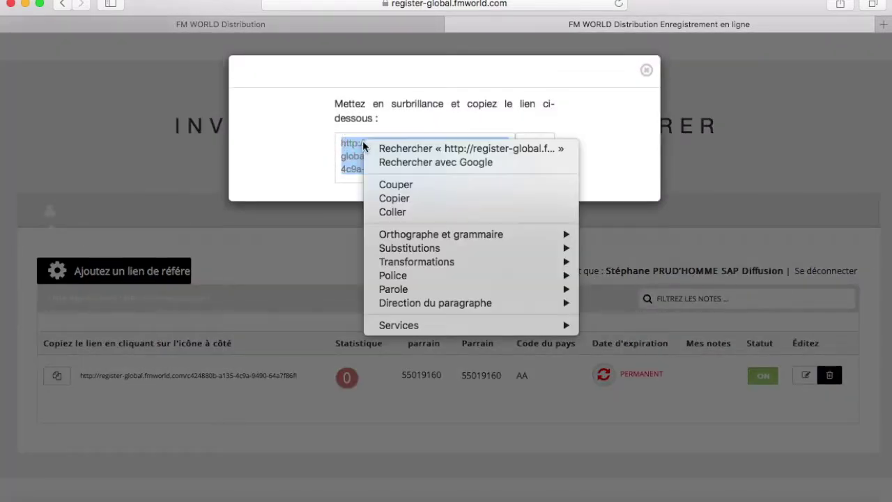
{"action": "left_click", "coordinate": [394, 202]}
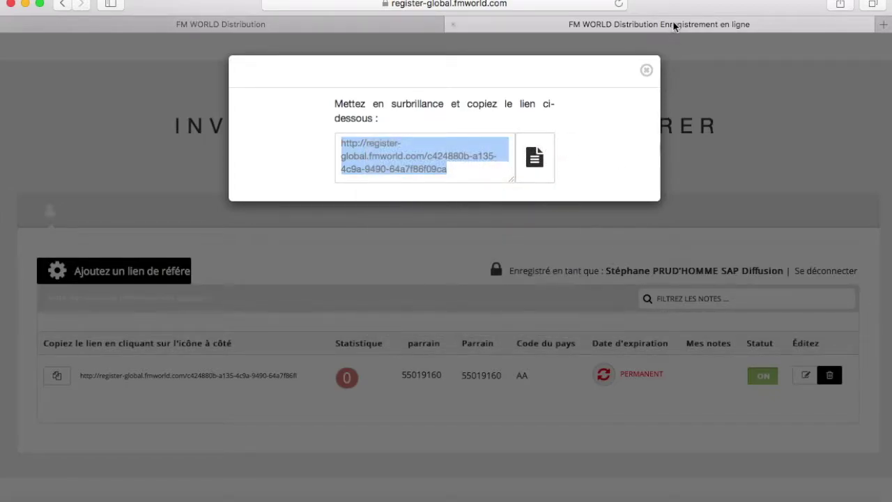
{"action": "left_click", "coordinate": [883, 27]}
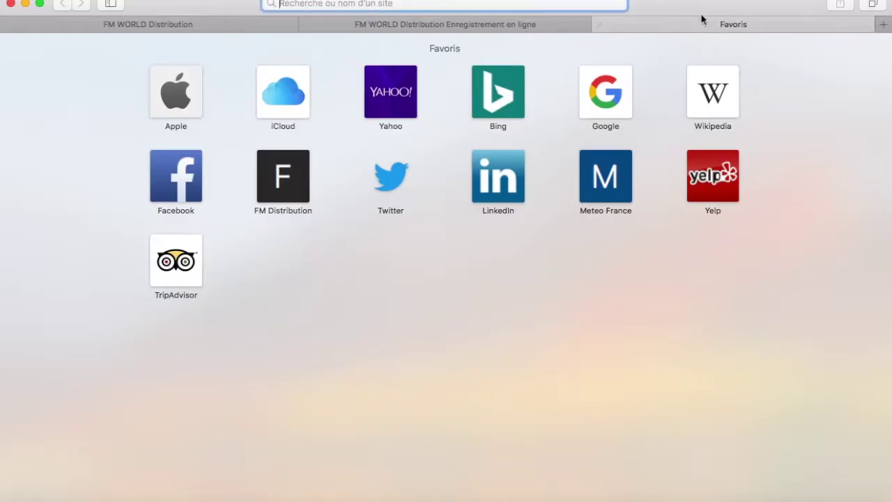
Paste the referral URL into the new tab's address bar and load it.
{"action": "right_click", "coordinate": [324, 5]}
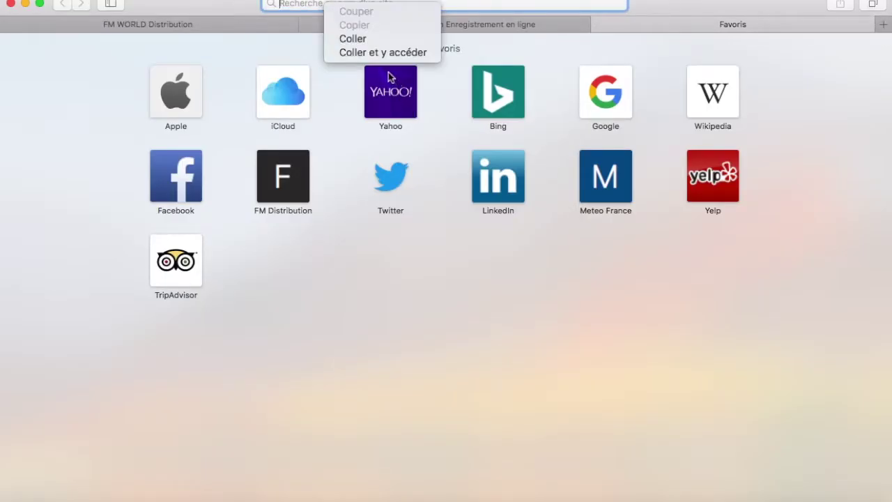
{"action": "left_click", "coordinate": [352, 39]}
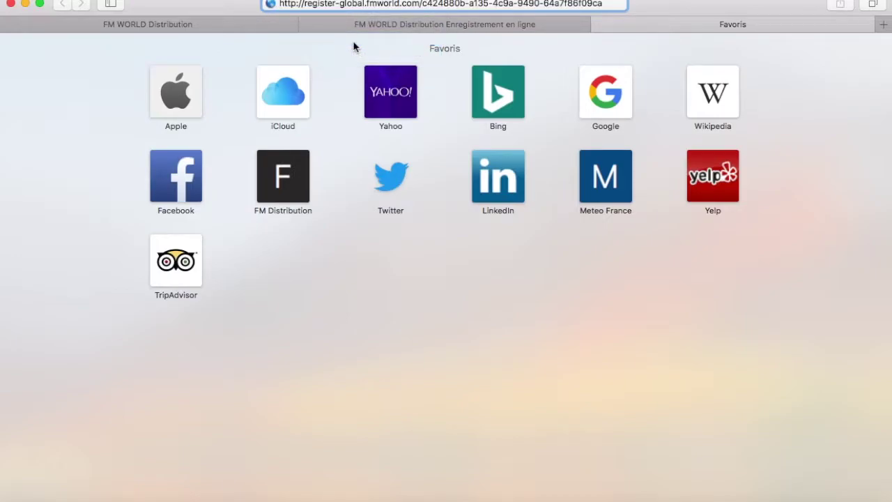
{"action": "key", "text": "Return"}
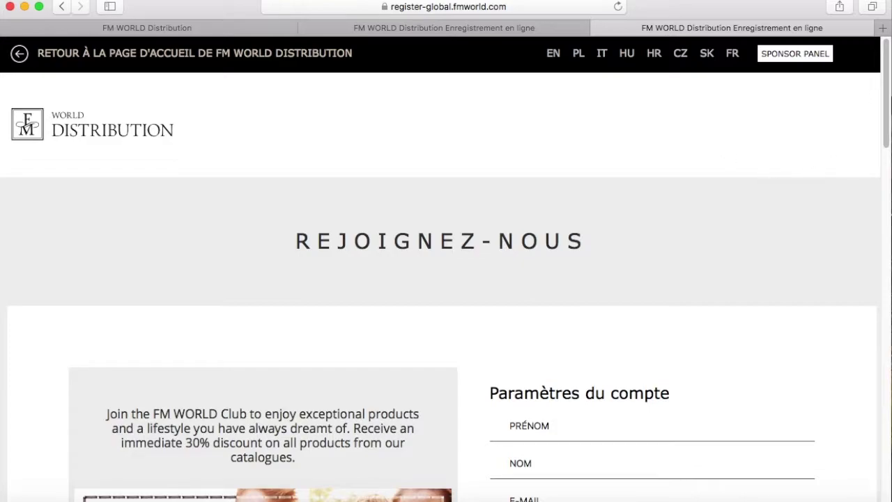
{"action": "left_click_drag", "start_coordinate": [887, 110], "coordinate": [803, 298]}
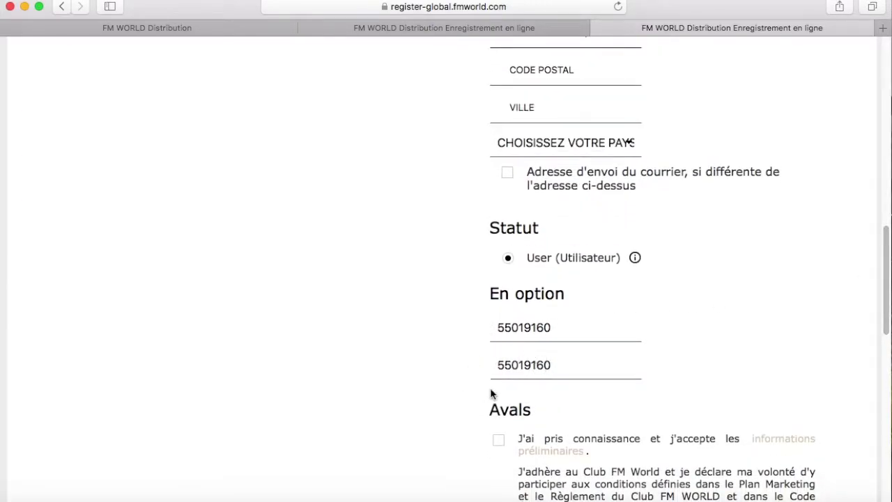
{"action": "left_click", "coordinate": [550, 370]}
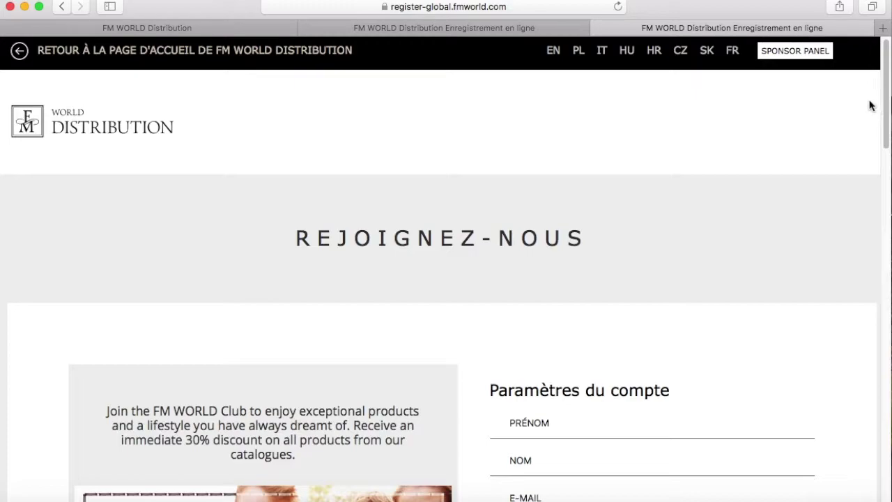
{"action": "left_click_drag", "start_coordinate": [884, 119], "coordinate": [846, 434]}
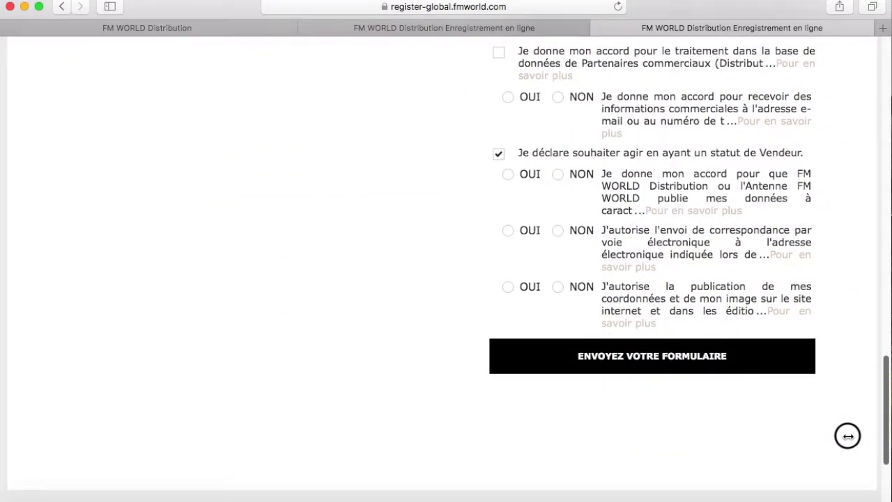